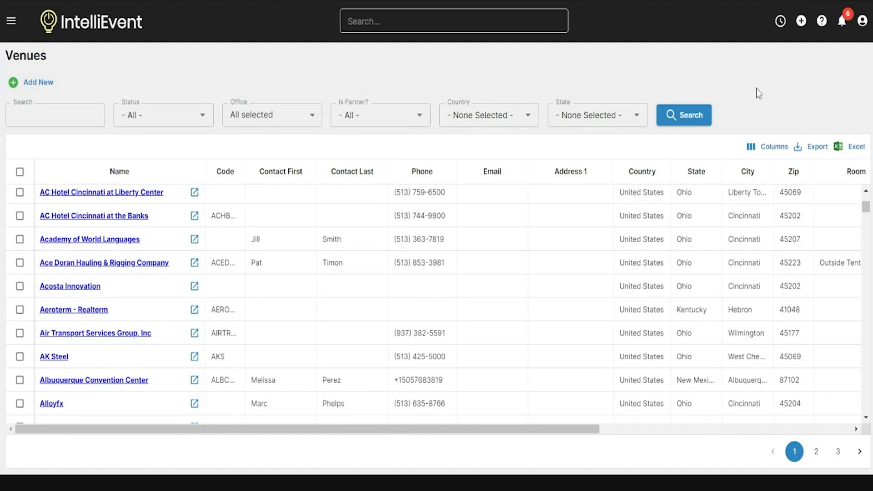
Step: Create a new venue record and enter 'HQ Event Center' as its name
{"action": "left_click", "coordinate": [801, 21]}
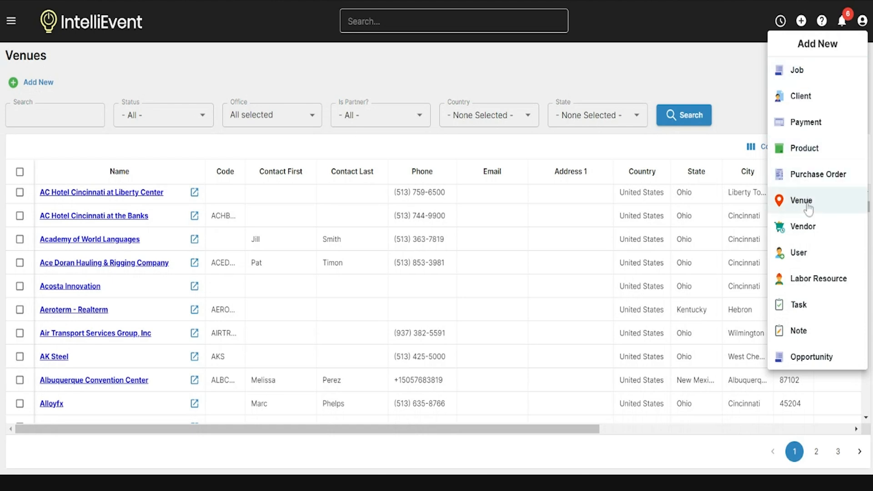
{"action": "left_click", "coordinate": [801, 200]}
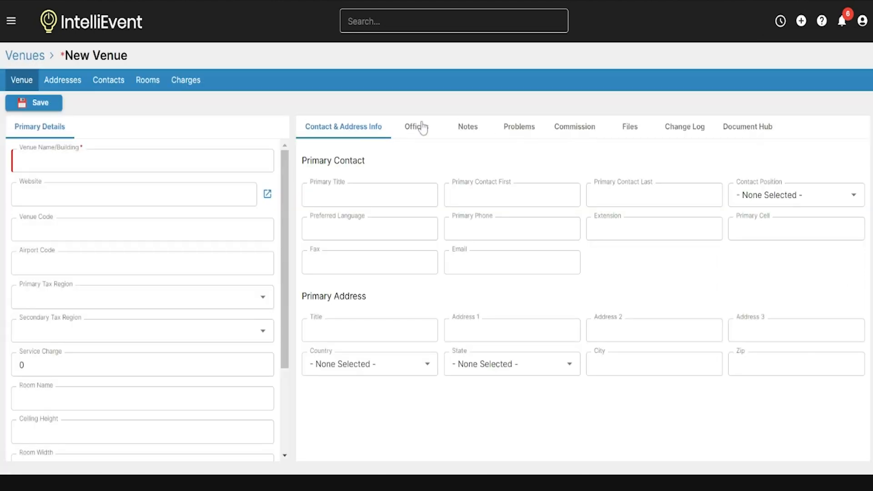
{"action": "left_click", "coordinate": [86, 160]}
{"action": "left_click", "coordinate": [91, 160]}
{"action": "type", "text": "hq"}
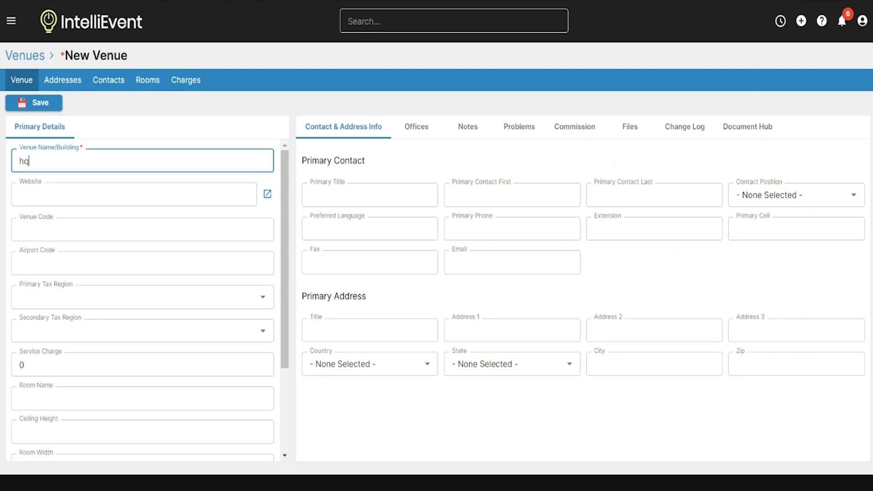
{"action": "key", "text": "BackSpace"}
{"action": "key", "text": "BackSpace"}
{"action": "type", "text": "HQ Event Center"}
{"action": "left_click", "coordinate": [424, 171]}
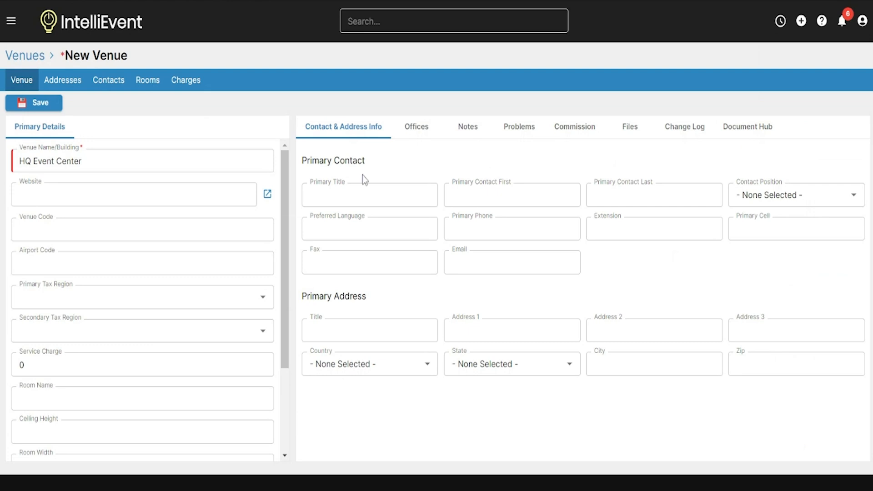
Step: Enter the primary contact's first and last name and the street address line
{"action": "left_click", "coordinate": [512, 195]}
{"action": "key", "text": "Tab"}
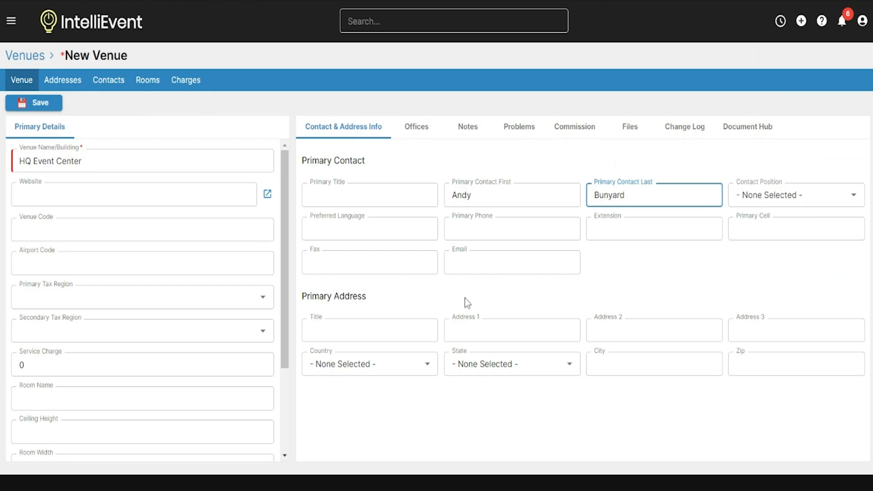
{"action": "left_click", "coordinate": [468, 330]}
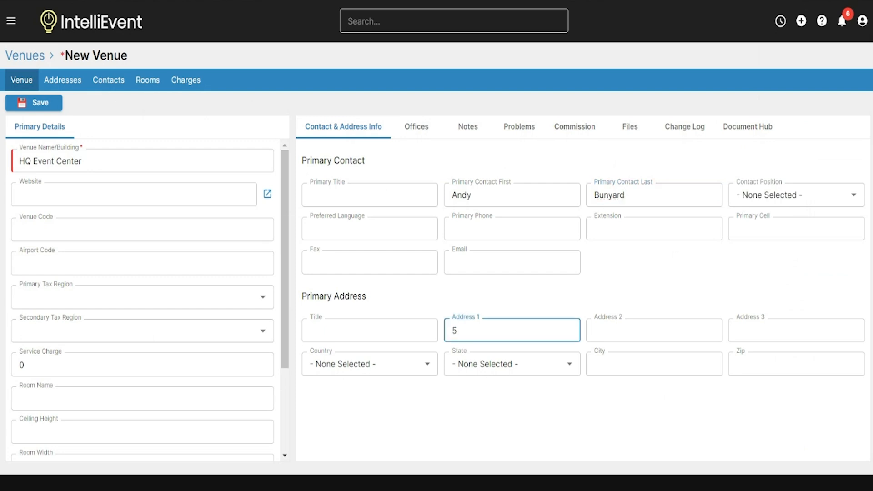
Step: Set country United States, state California, city Monterey and the zip code, then save the venue
{"action": "left_click", "coordinate": [391, 364]}
{"action": "left_click", "coordinate": [393, 326]}
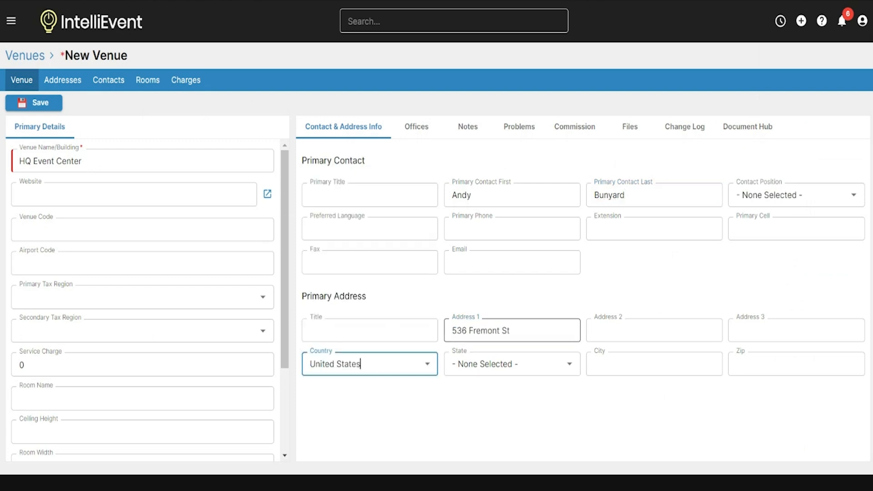
{"action": "left_click", "coordinate": [500, 364]}
{"action": "left_click", "coordinate": [487, 321]}
{"action": "left_click", "coordinate": [654, 364]}
{"action": "type", "text": "Monterey"}
{"action": "key", "text": "Tab"}
{"action": "type", "text": "92"}
{"action": "key", "text": "BackSpace"}
{"action": "type", "text": "3940"}
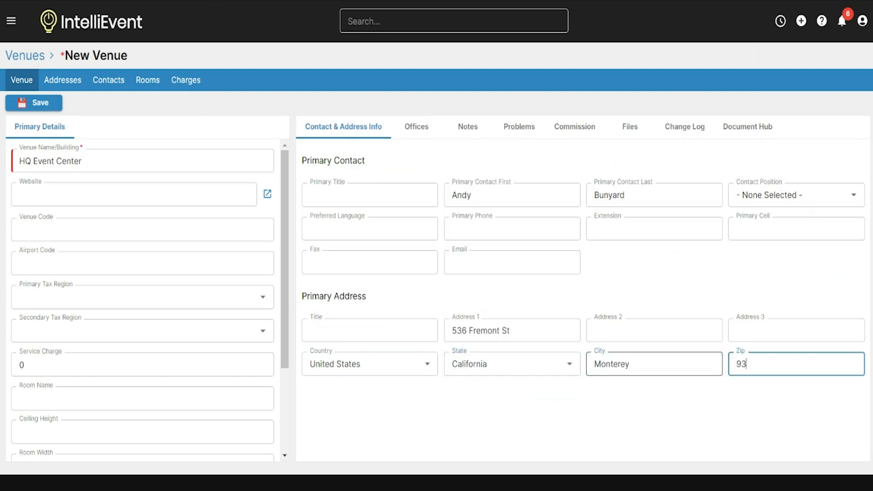
{"action": "left_click", "coordinate": [628, 424]}
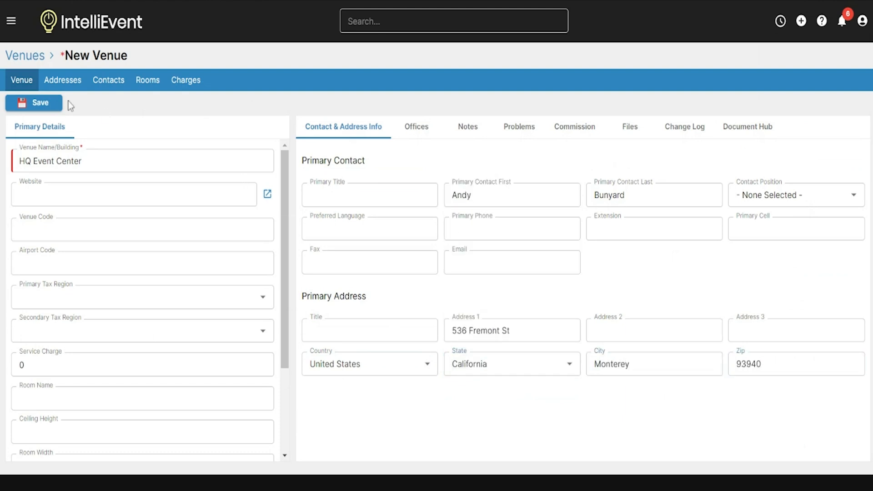
{"action": "left_click", "coordinate": [41, 104]}
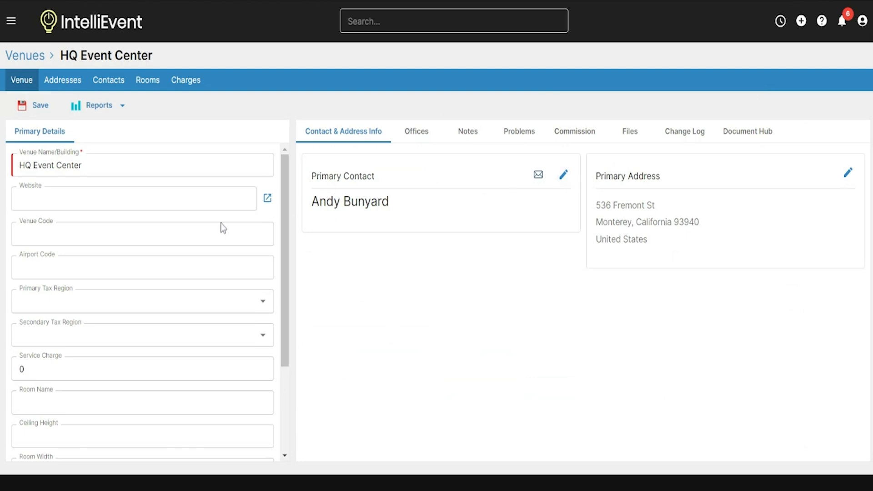
{"action": "left_click", "coordinate": [263, 310]}
{"action": "left_click", "coordinate": [337, 291]}
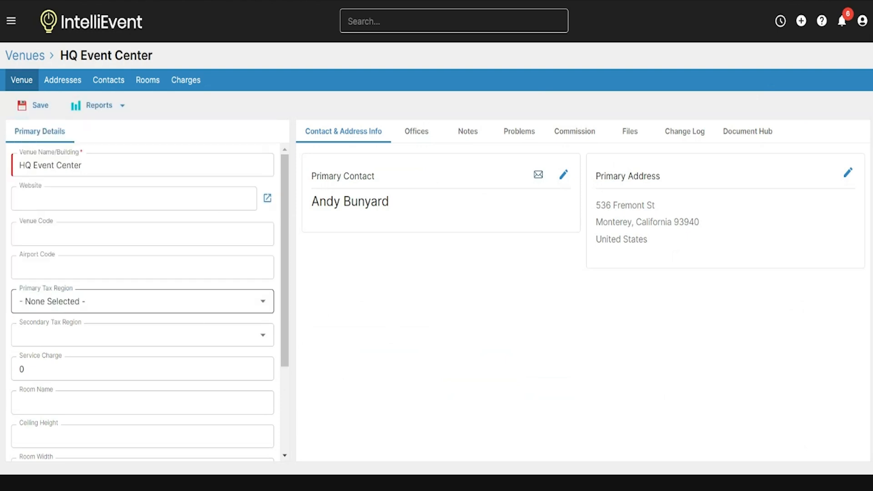
{"action": "scroll", "coordinate": [203, 319], "scroll_direction": "down", "scroll_amount": 3}
{"action": "scroll", "coordinate": [203, 319], "scroll_direction": "up", "scroll_amount": 2}
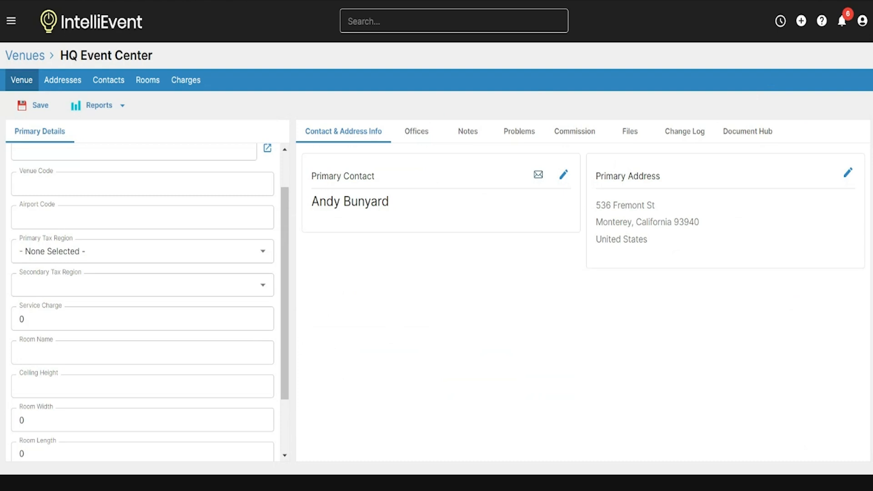
{"action": "scroll", "coordinate": [173, 169], "scroll_direction": "up", "scroll_amount": 1}
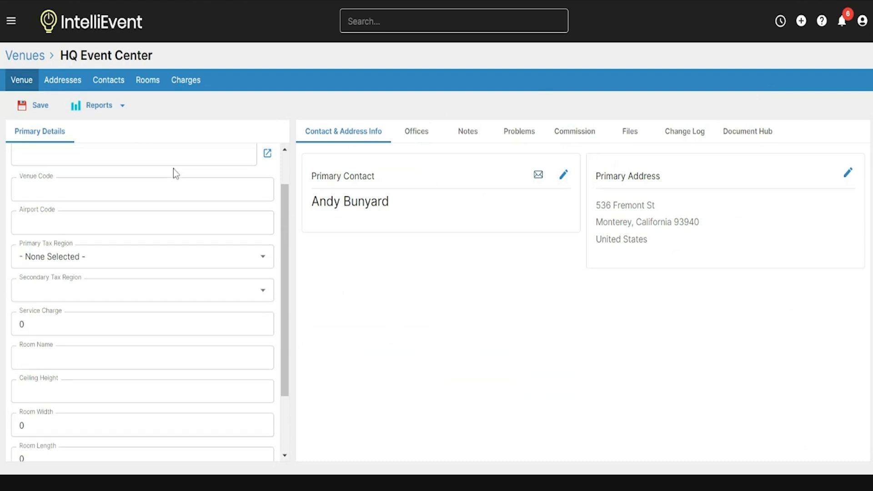
{"action": "scroll", "coordinate": [175, 173], "scroll_direction": "up", "scroll_amount": 2}
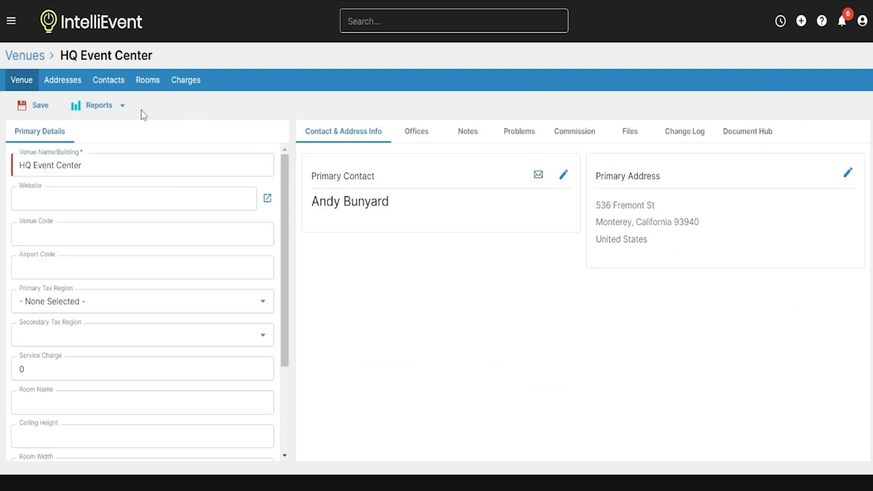
Step: Check the venue's saved address, then bring up its contacts list
{"action": "left_click", "coordinate": [63, 81]}
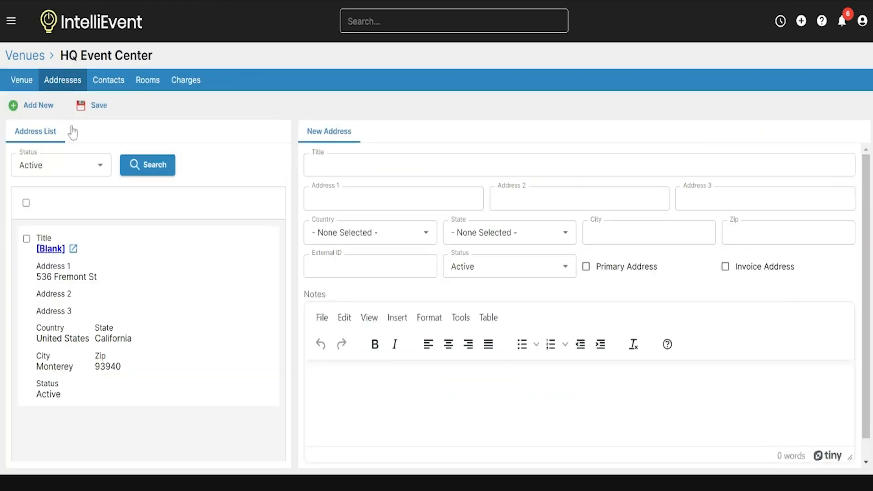
{"action": "triple_click", "coordinate": [109, 281]}
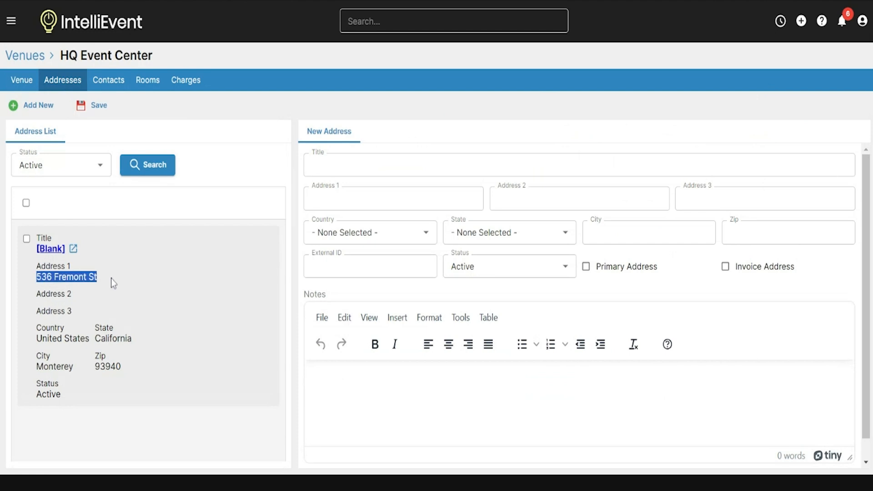
{"action": "left_click", "coordinate": [148, 441]}
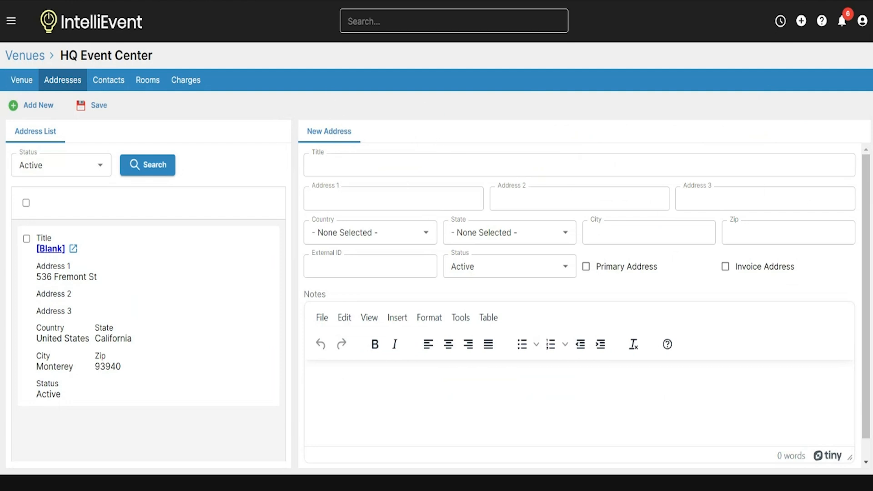
{"action": "left_click", "coordinate": [109, 82]}
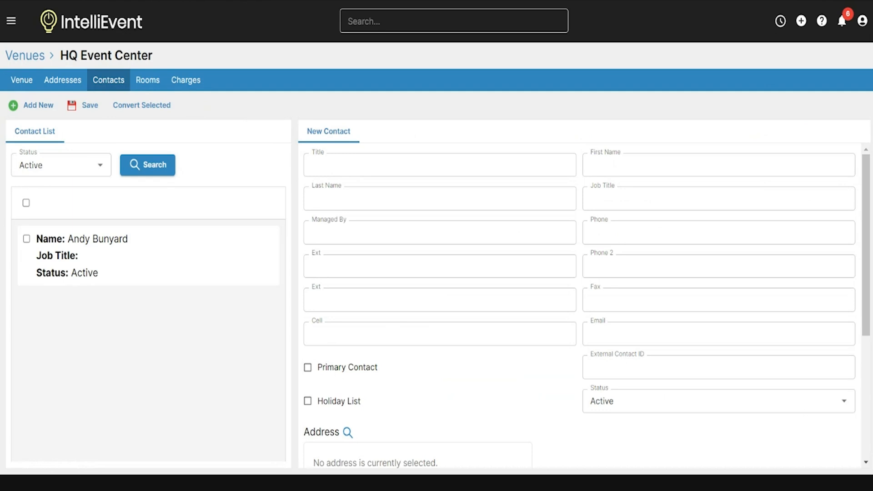
Step: Switch to HQ Event Center's Rooms page, which is still empty
{"action": "left_click", "coordinate": [146, 89]}
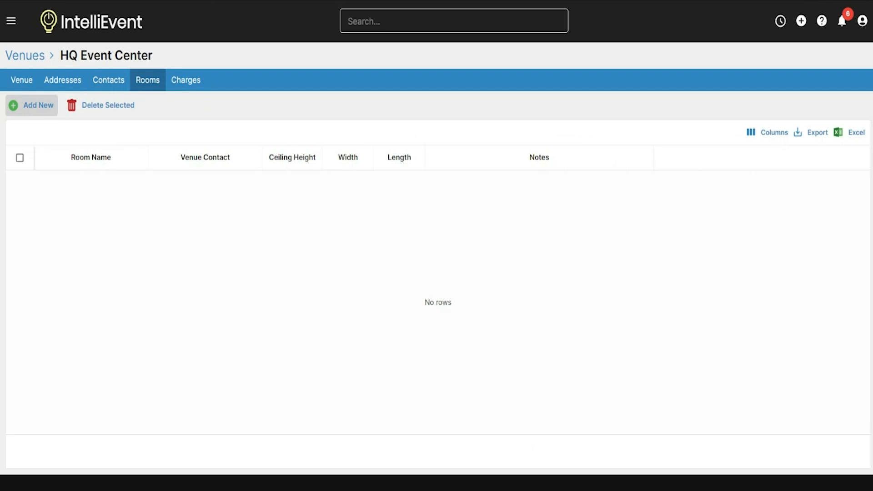
Step: Add a room named 'Main Room', assign the venue's contact, and save it
{"action": "left_click", "coordinate": [42, 110]}
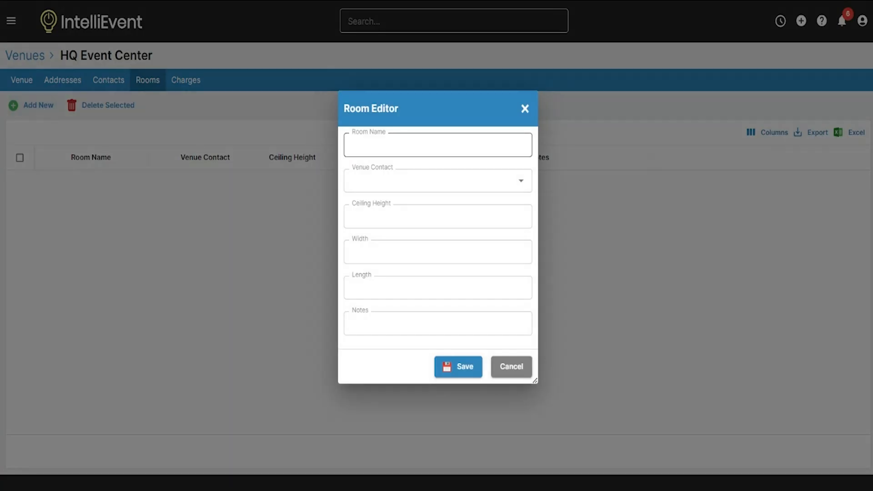
{"action": "left_click", "coordinate": [438, 145]}
{"action": "type", "text": "Main"}
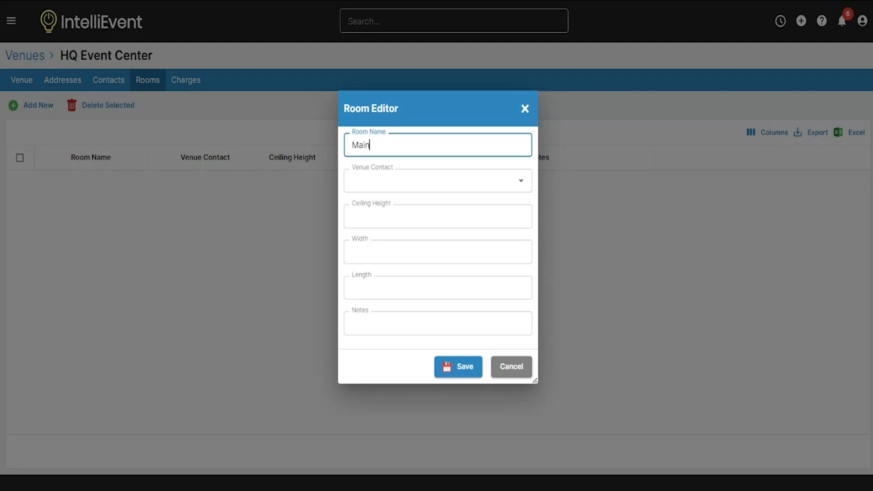
{"action": "type", "text": " Room"}
{"action": "left_click", "coordinate": [409, 181]}
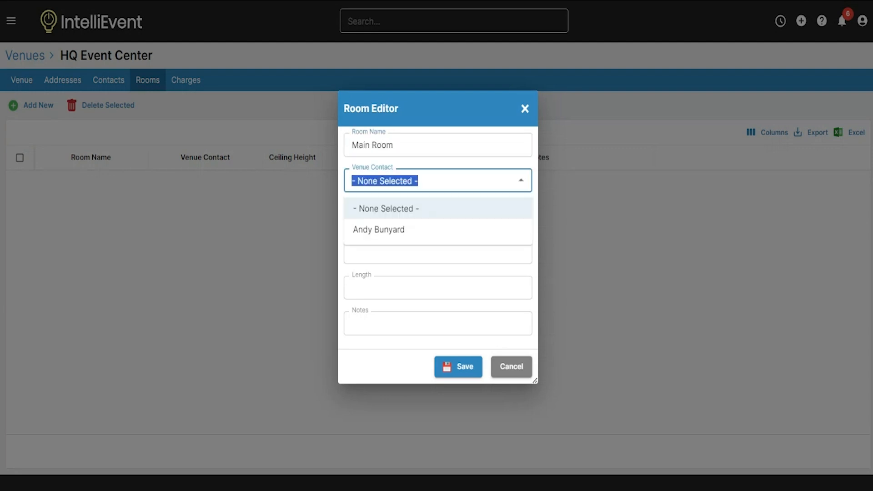
{"action": "left_click", "coordinate": [389, 237]}
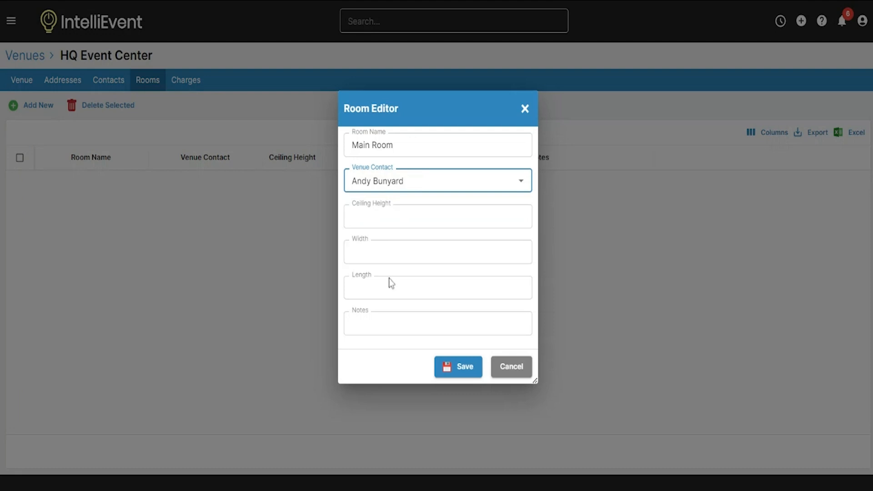
{"action": "left_click", "coordinate": [446, 366]}
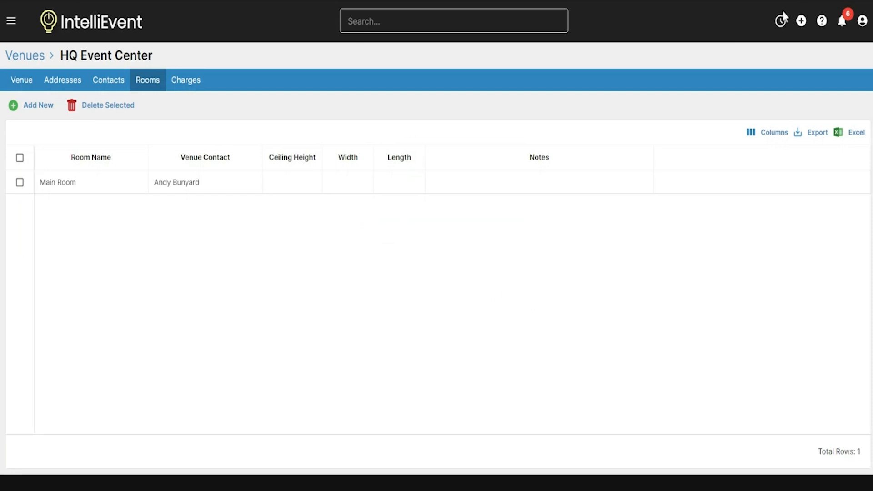
{"action": "left_click", "coordinate": [801, 21]}
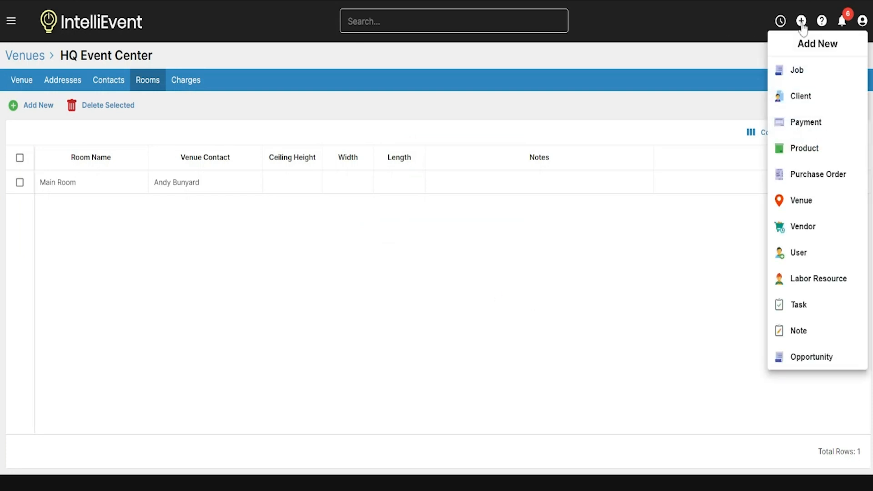
Step: Start a new job and pick ABC Wedding as its client from an 'abc' search
{"action": "left_click", "coordinate": [802, 75]}
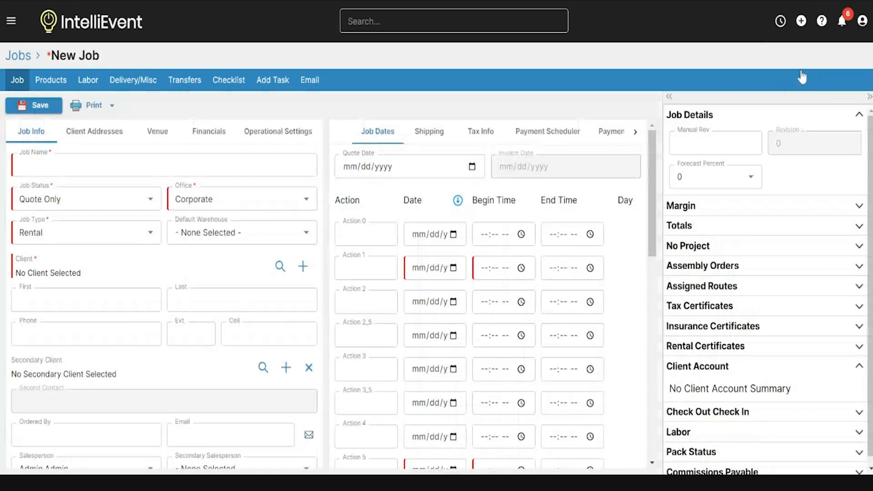
{"action": "left_click", "coordinate": [158, 135]}
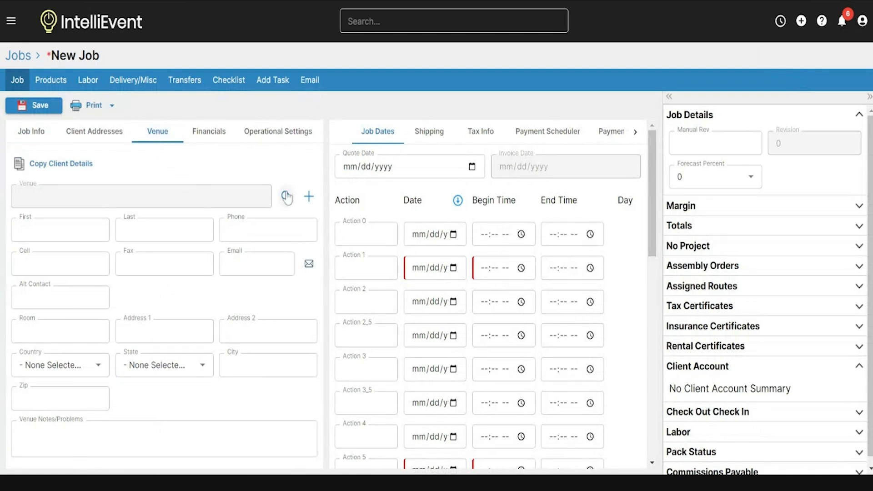
{"action": "left_click", "coordinate": [279, 269]}
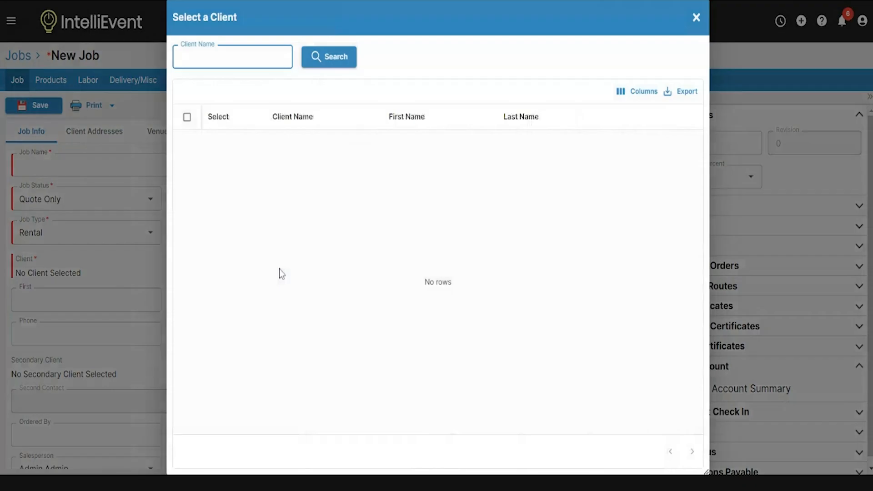
{"action": "type", "text": "abc"}
{"action": "key", "text": "Return"}
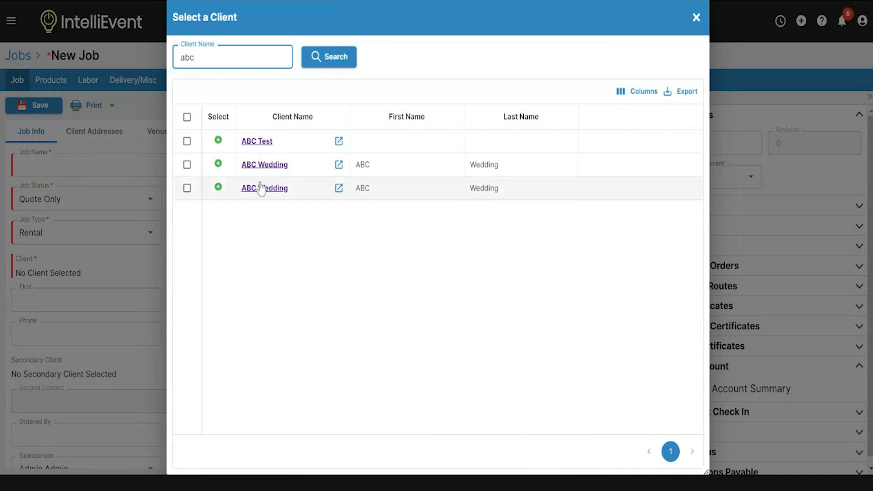
{"action": "left_click", "coordinate": [219, 165]}
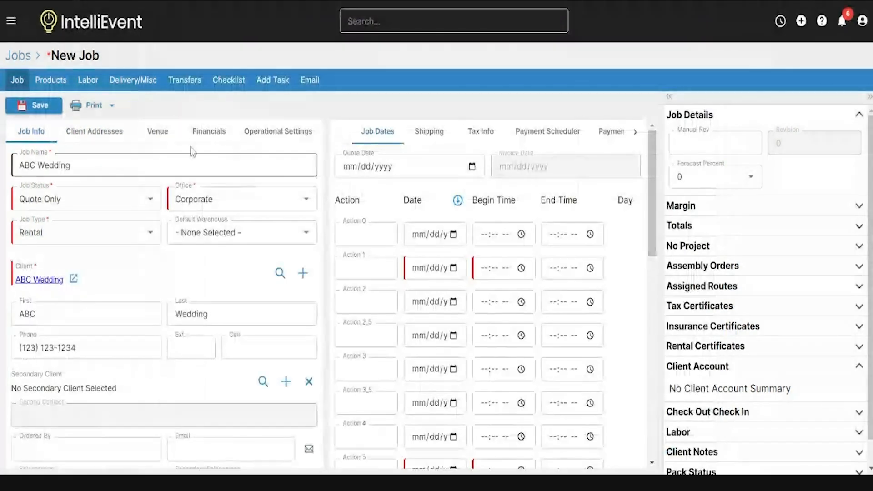
{"action": "left_click", "coordinate": [160, 135]}
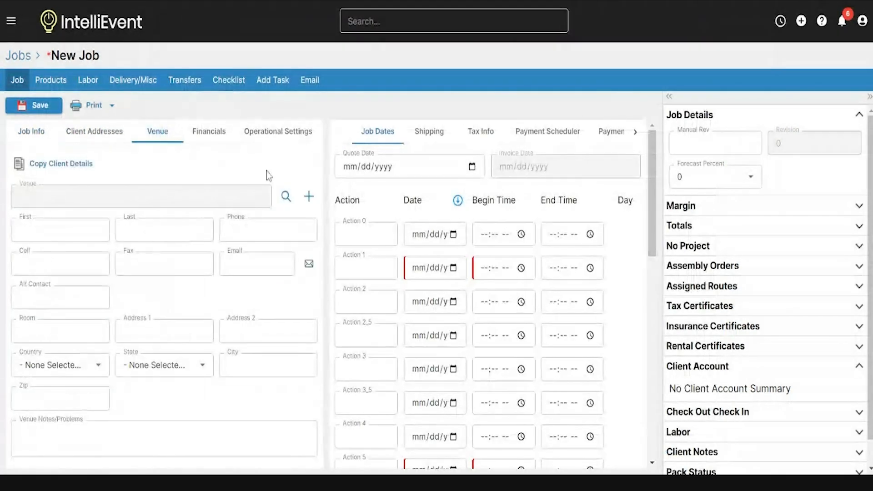
Step: Set the job's venue to AC Hotel Cincinnati at Liberty Center from the full venue list
{"action": "left_click", "coordinate": [285, 196]}
{"action": "type", "text": "hg event Center"}
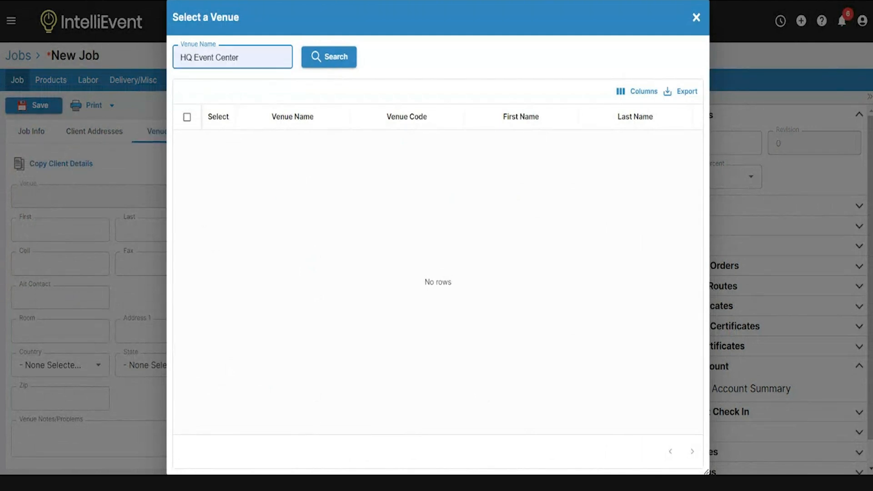
{"action": "left_click", "coordinate": [213, 81]}
{"action": "left_click", "coordinate": [327, 58]}
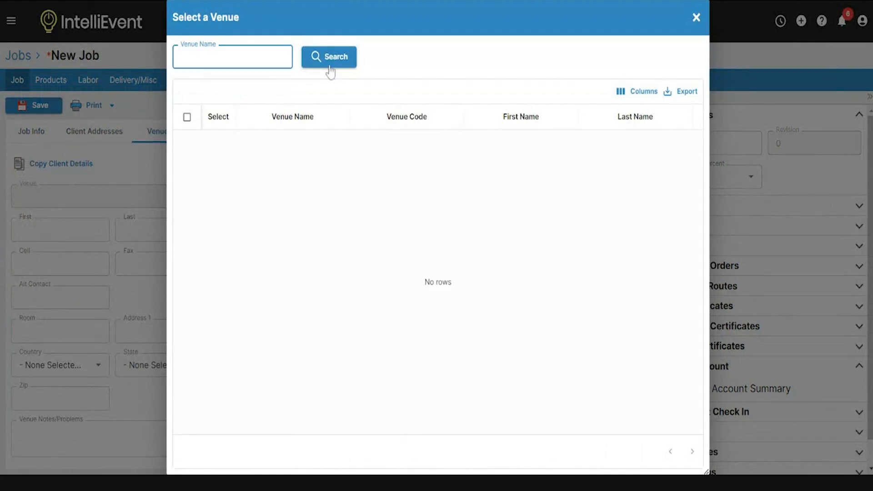
{"action": "left_click", "coordinate": [329, 67]}
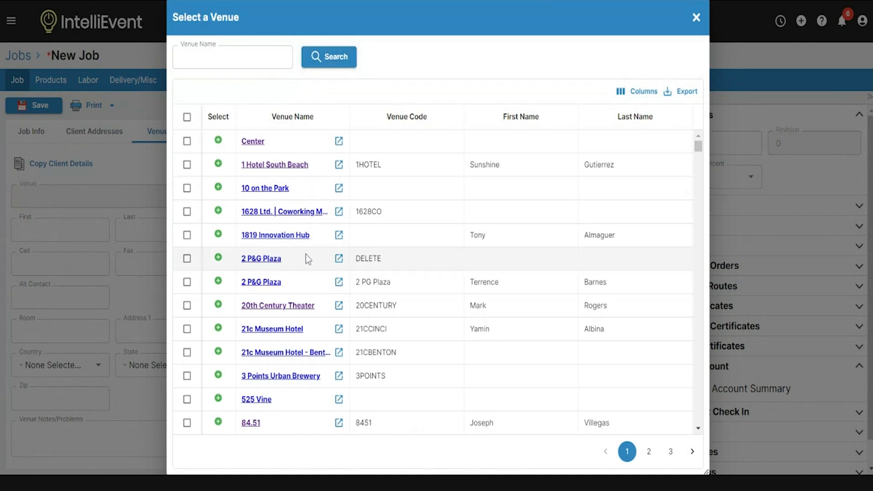
{"action": "scroll", "coordinate": [315, 242], "scroll_direction": "down", "scroll_amount": 6}
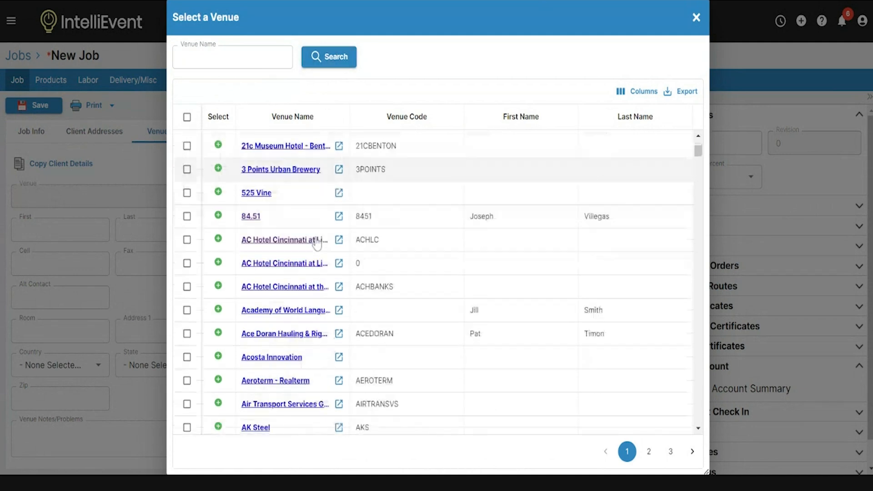
{"action": "scroll", "coordinate": [295, 227], "scroll_direction": "down", "scroll_amount": 1}
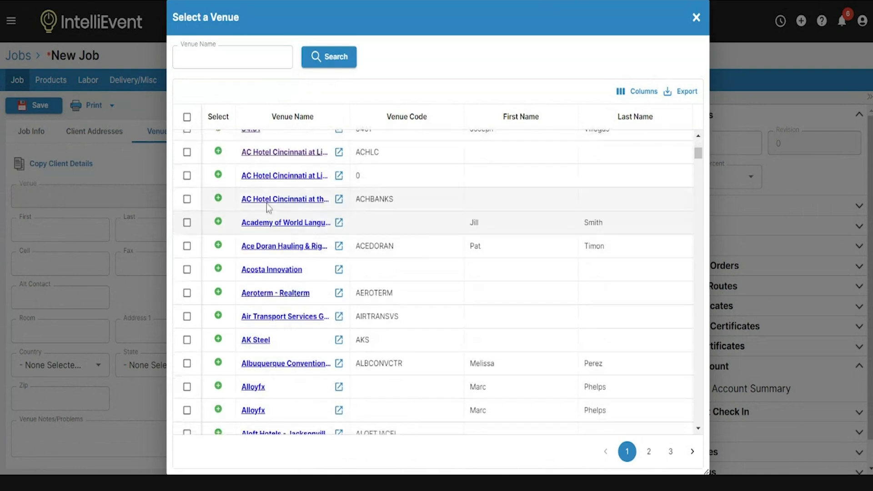
{"action": "left_click", "coordinate": [218, 178]}
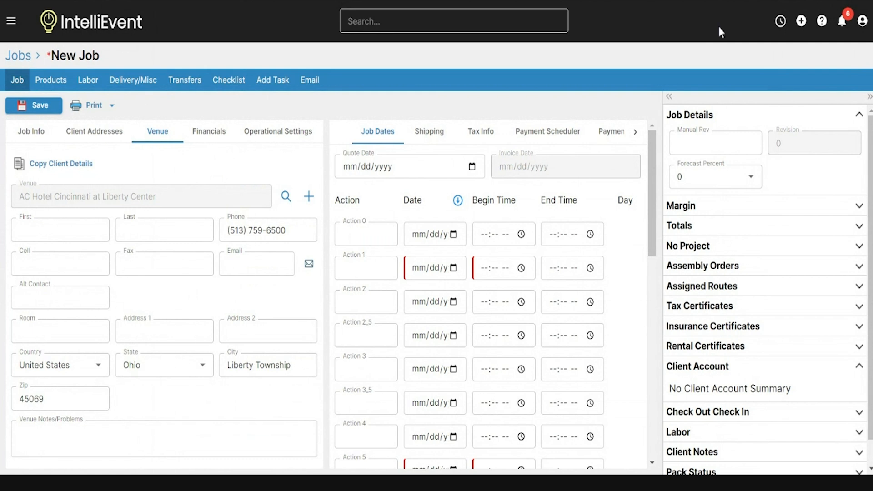
Step: Show the Help menu with Support Portal, Documentation and Release Notes
{"action": "left_click", "coordinate": [822, 24]}
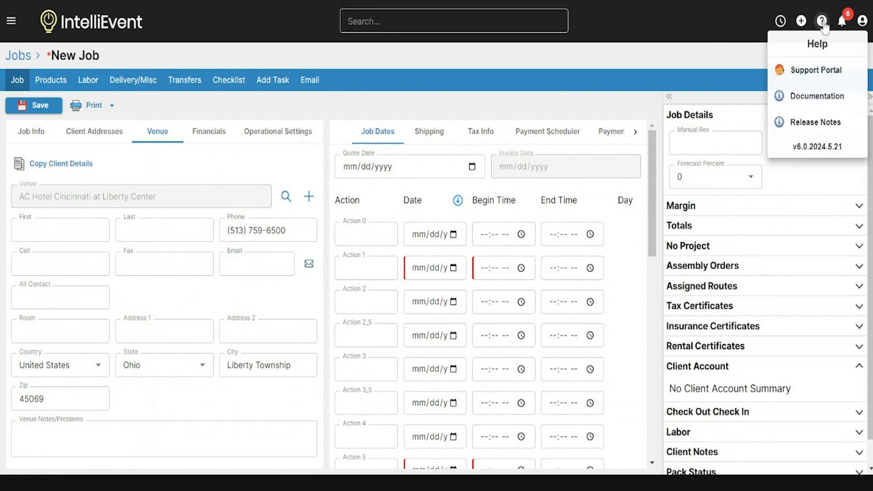